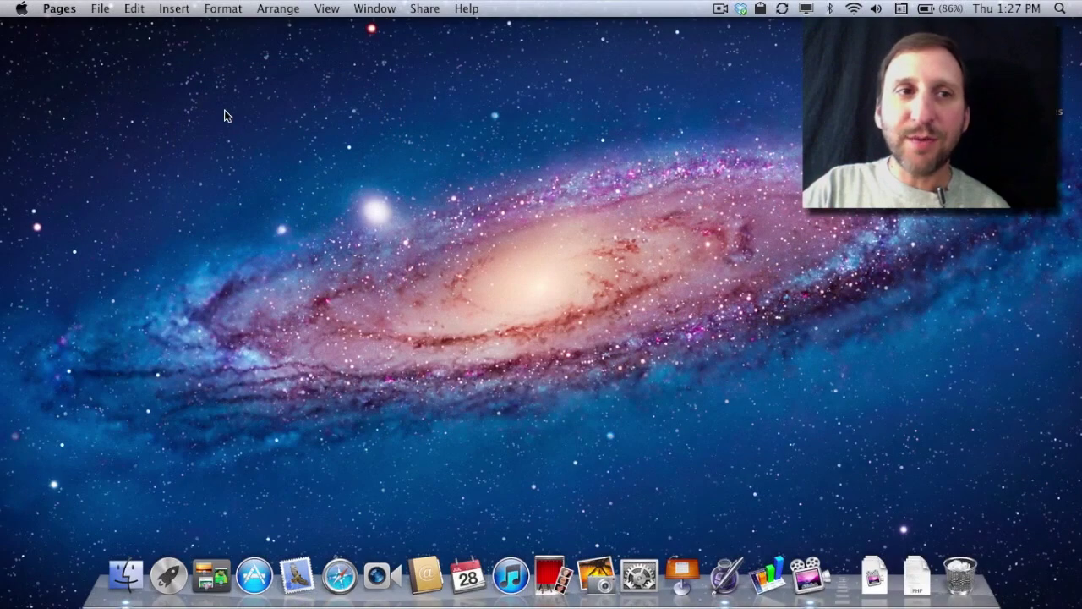
Create a new document from the Blank template.
click(102, 9)
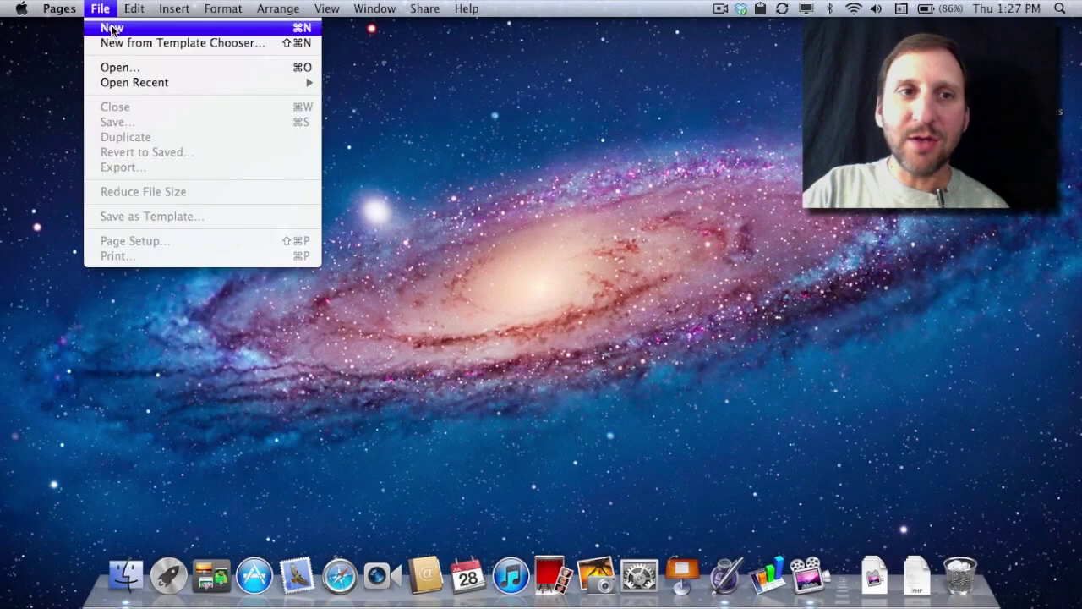
click(103, 30)
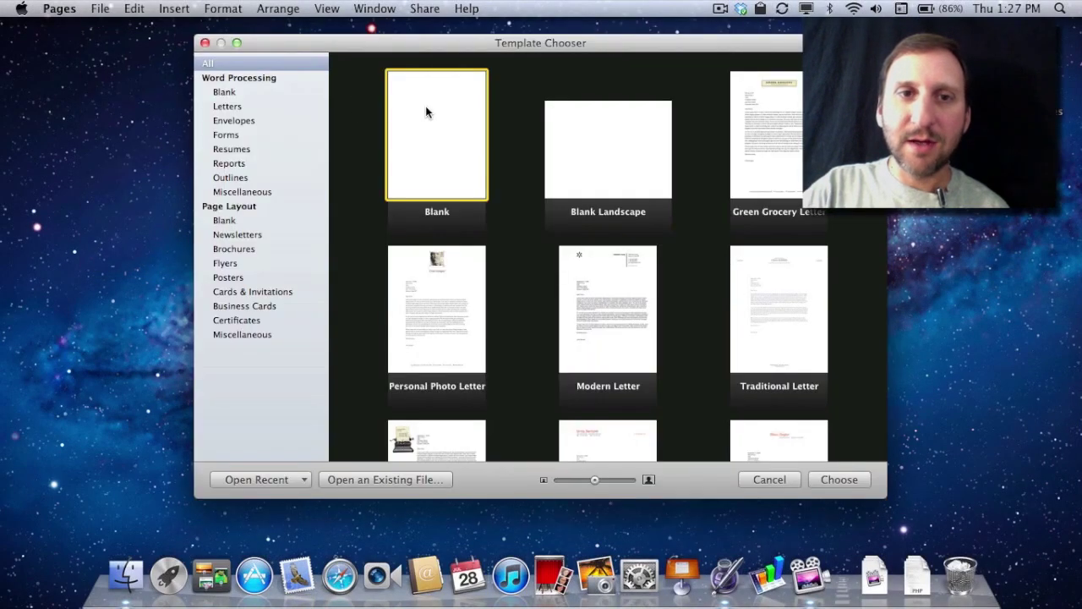
double_click(425, 107)
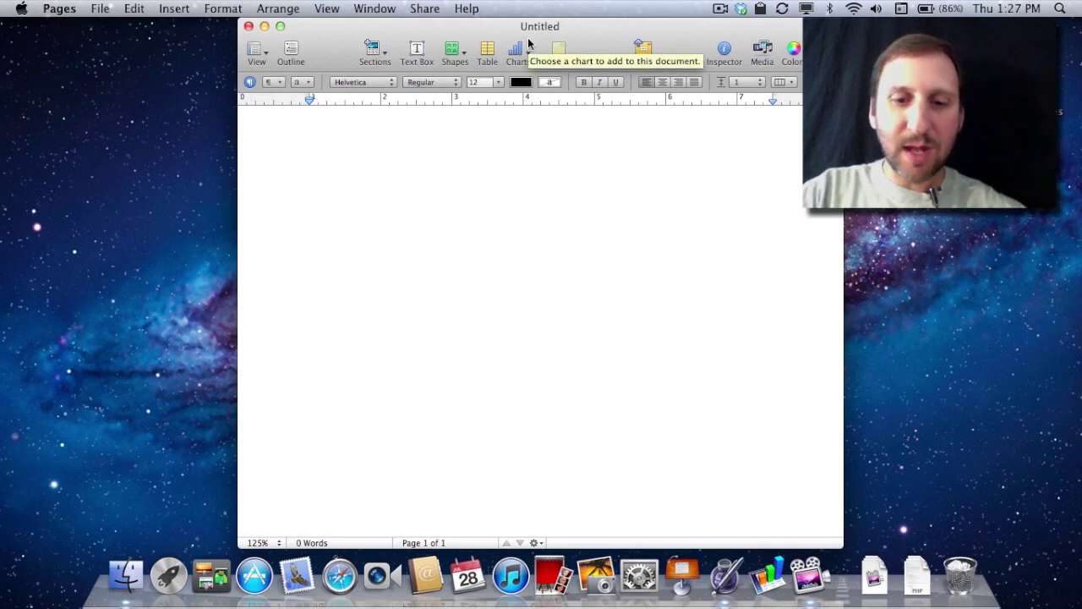
Write 'One' on the first line and start a new line below it.
text(One)
key(Return)
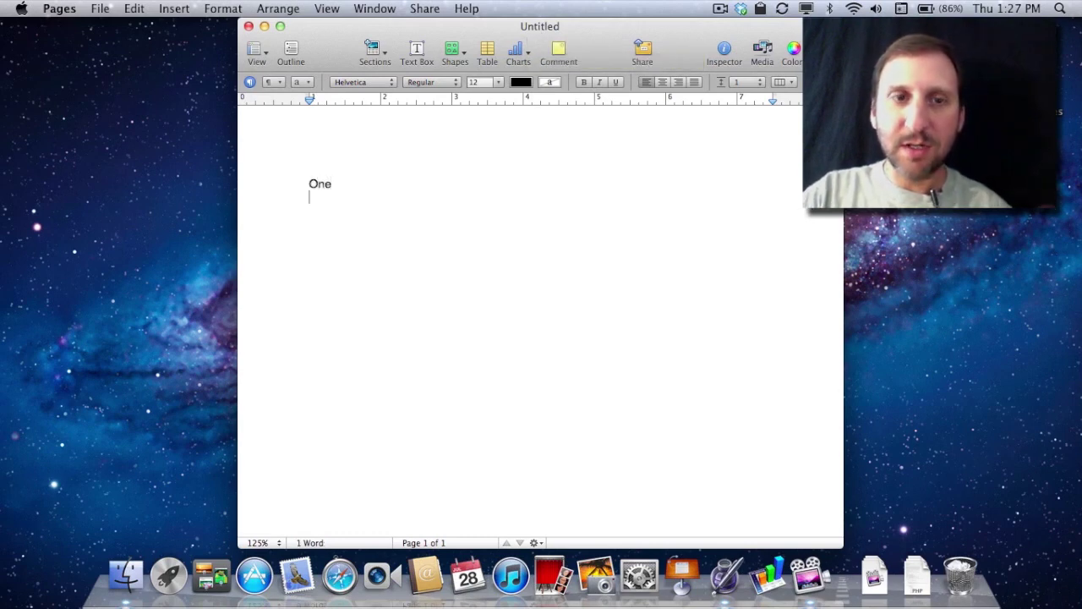
click(100, 8)
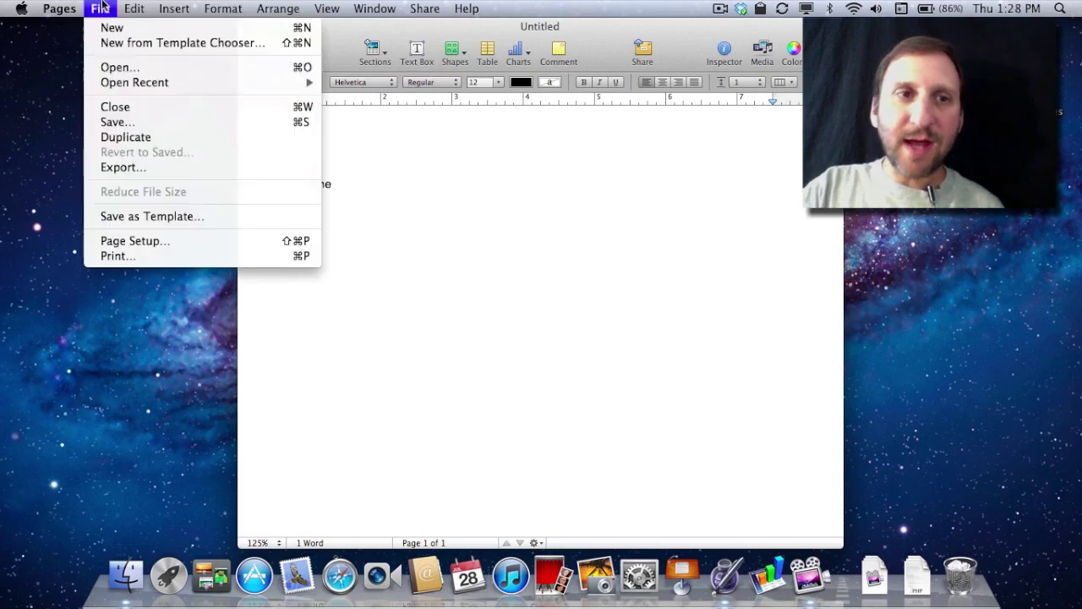
Save the document as 'Test' in the Desktop folder.
click(131, 125)
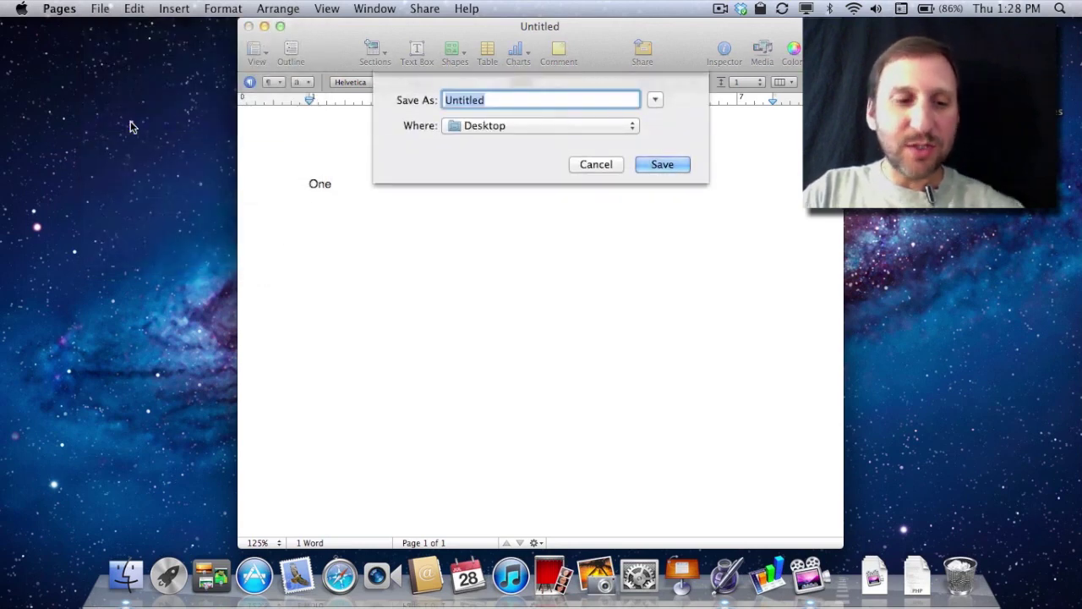
text(Test)
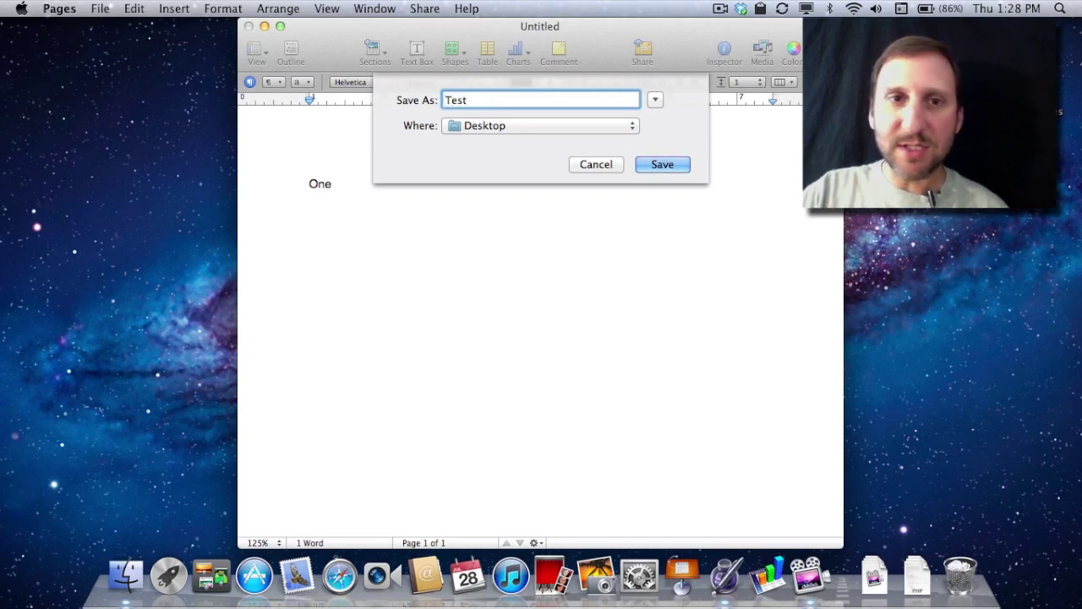
key(Return)
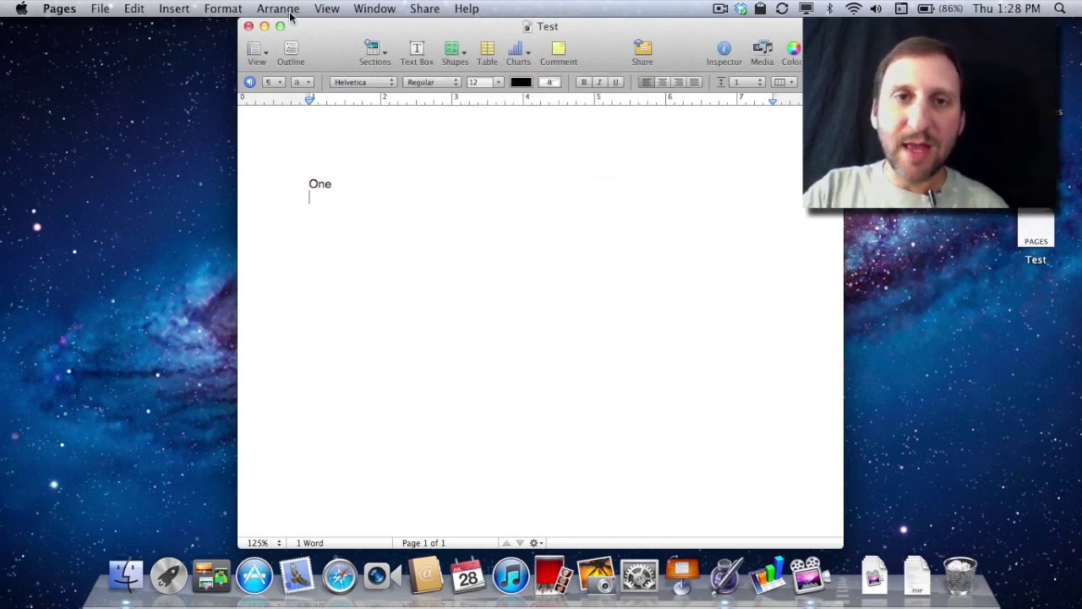
Type 'Two' on the second line and save it as a new version of Test.
click(106, 7)
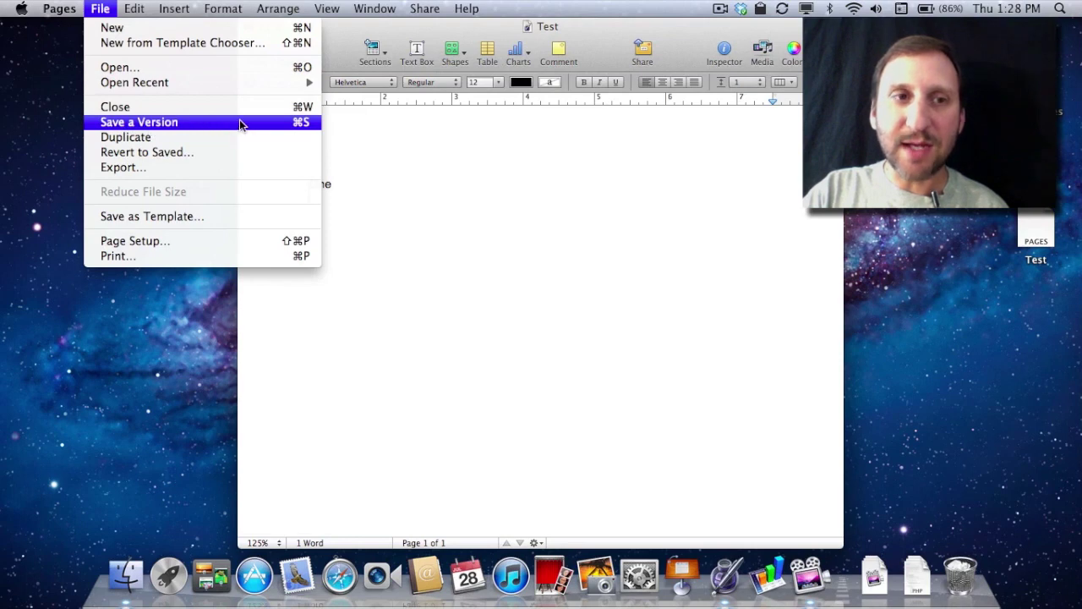
click(379, 140)
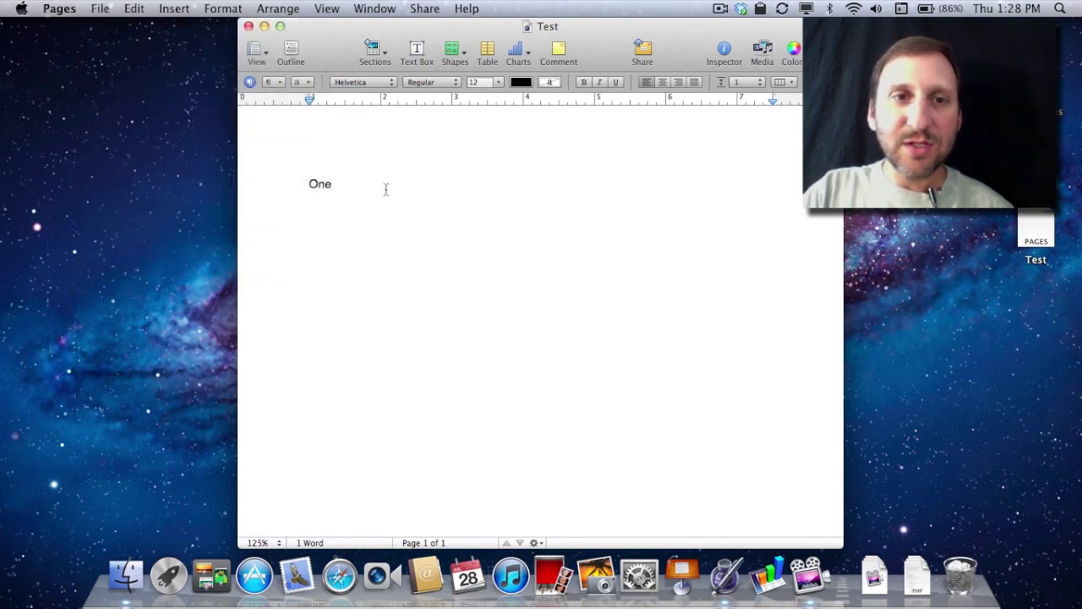
text(Two)
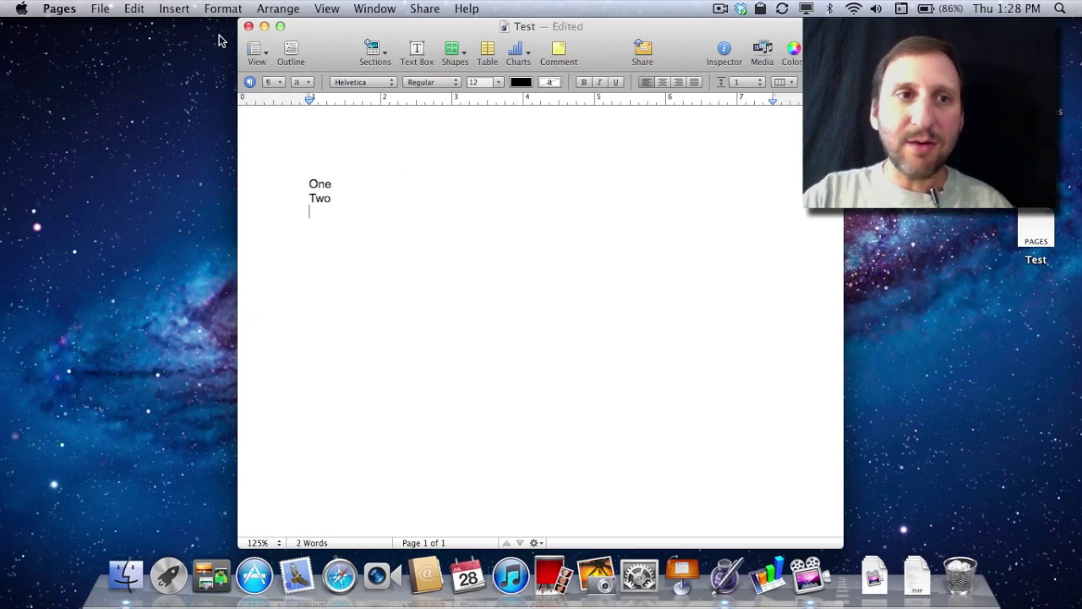
click(101, 9)
click(111, 123)
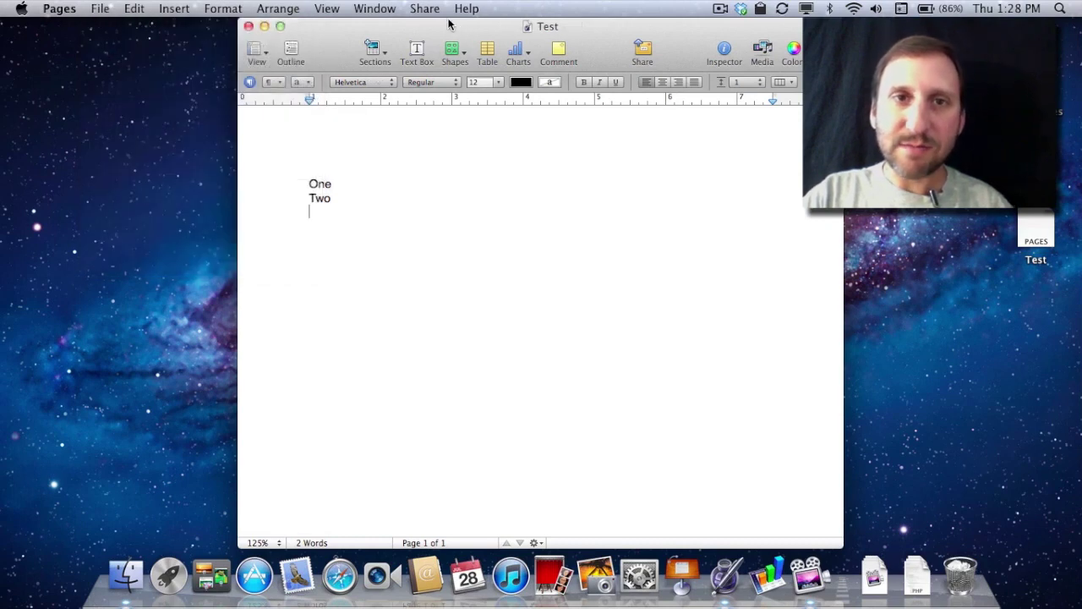
click(565, 28)
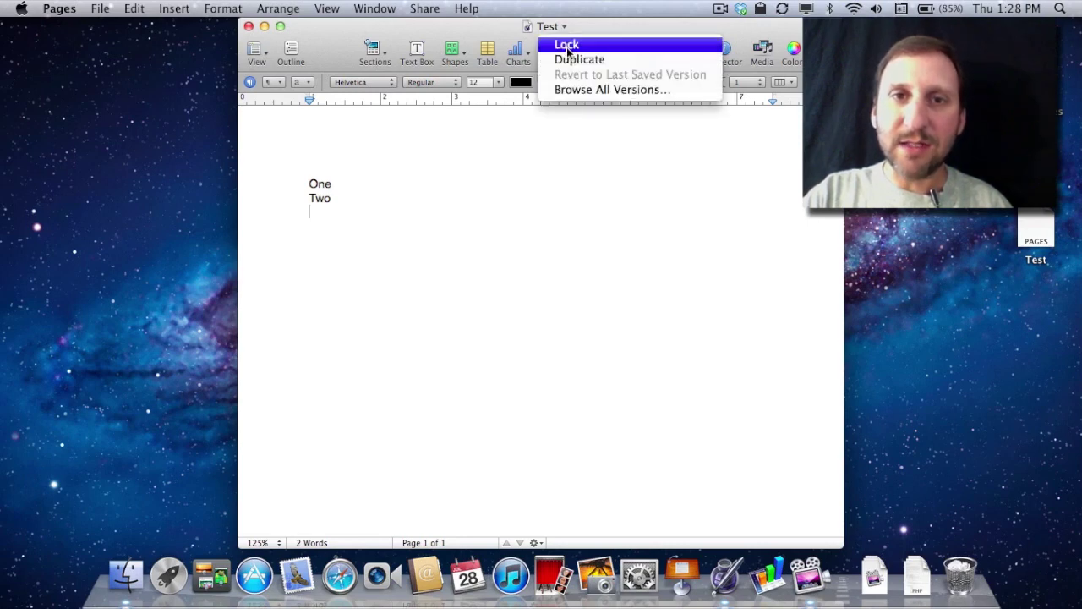
click(575, 90)
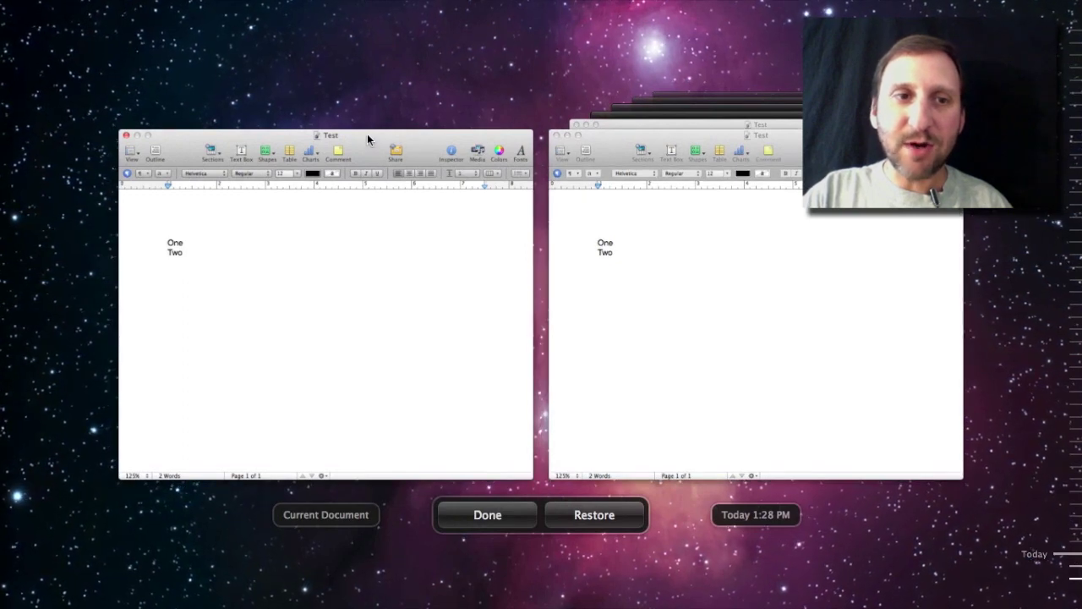
click(172, 245)
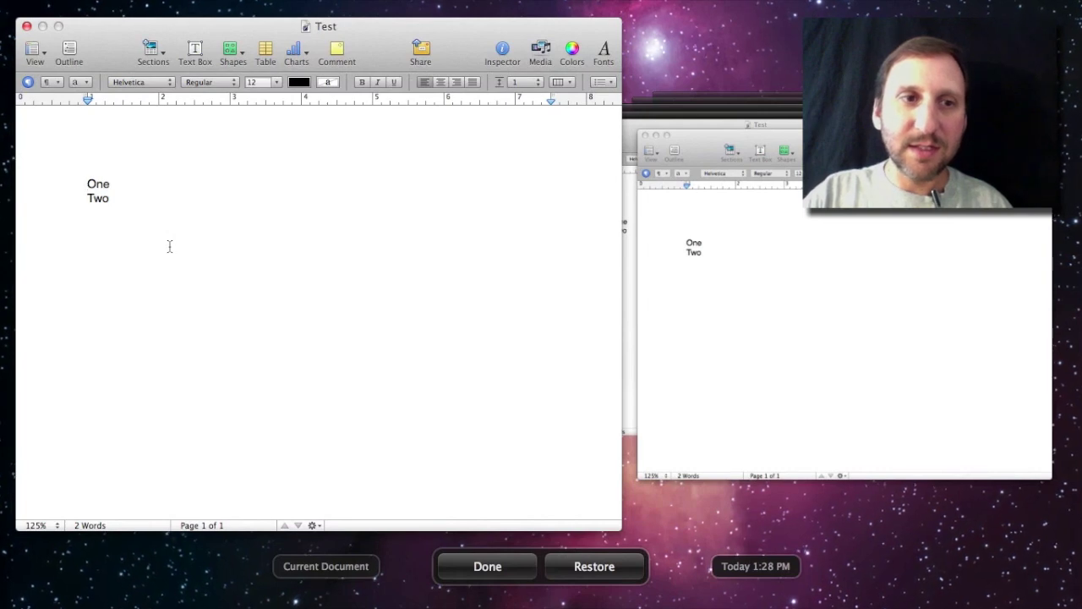
click(781, 249)
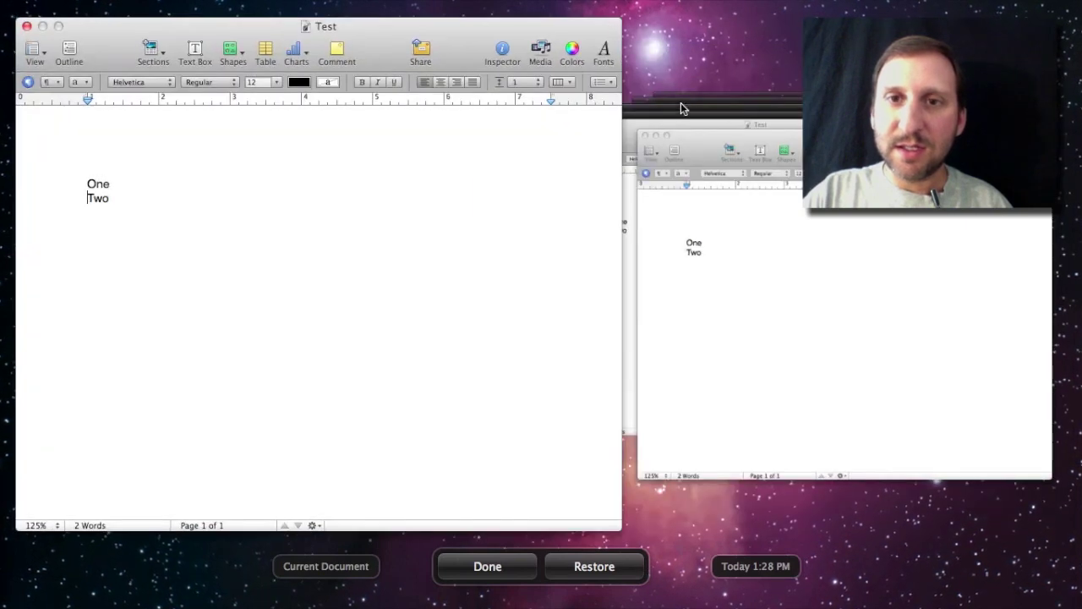
click(686, 122)
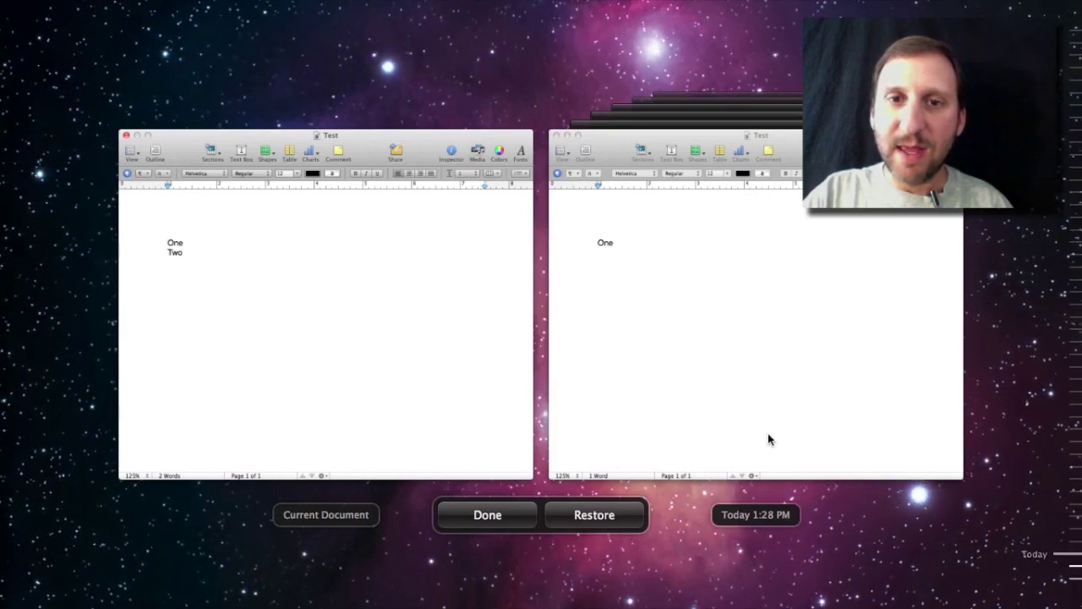
click(673, 281)
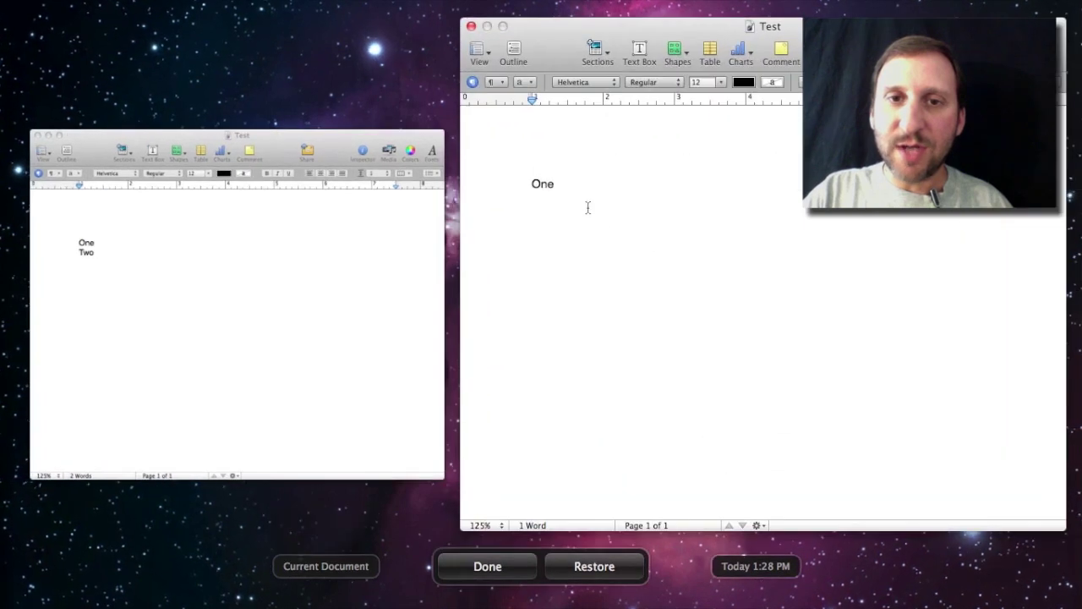
double_click(548, 184)
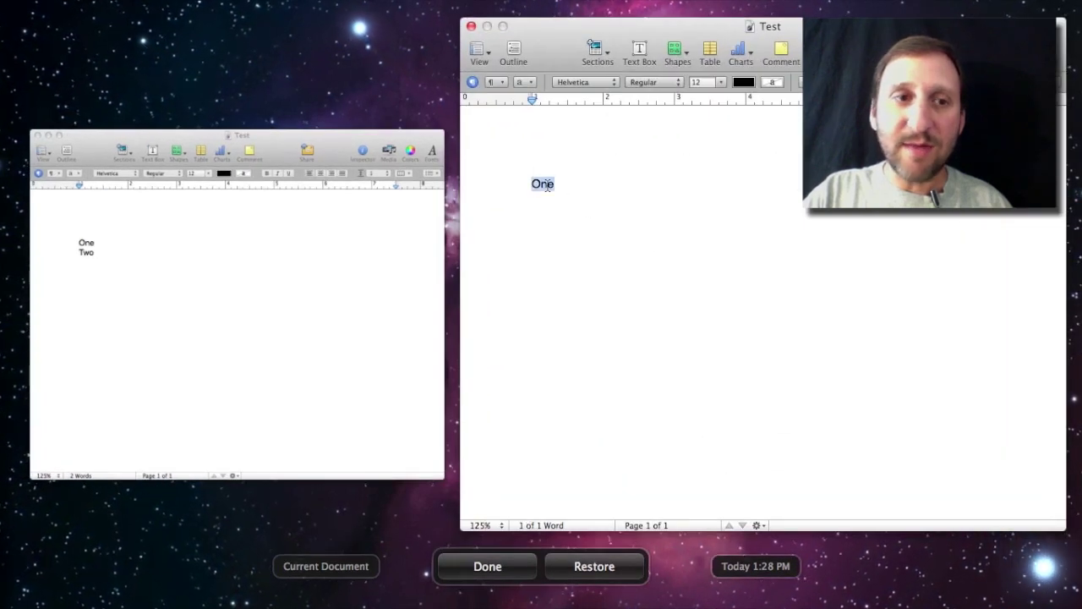
click(569, 192)
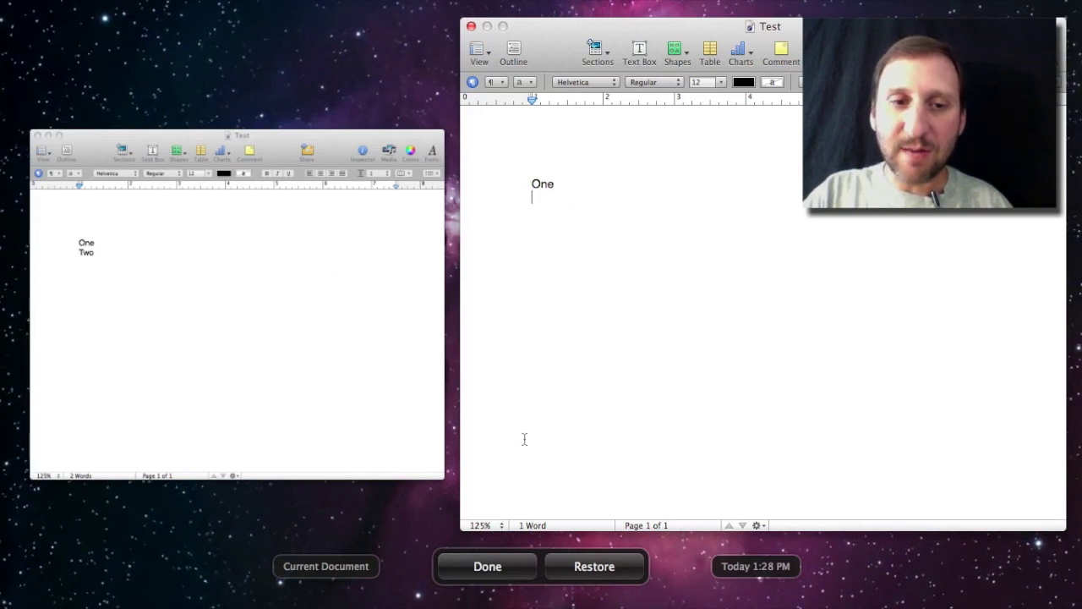
click(334, 565)
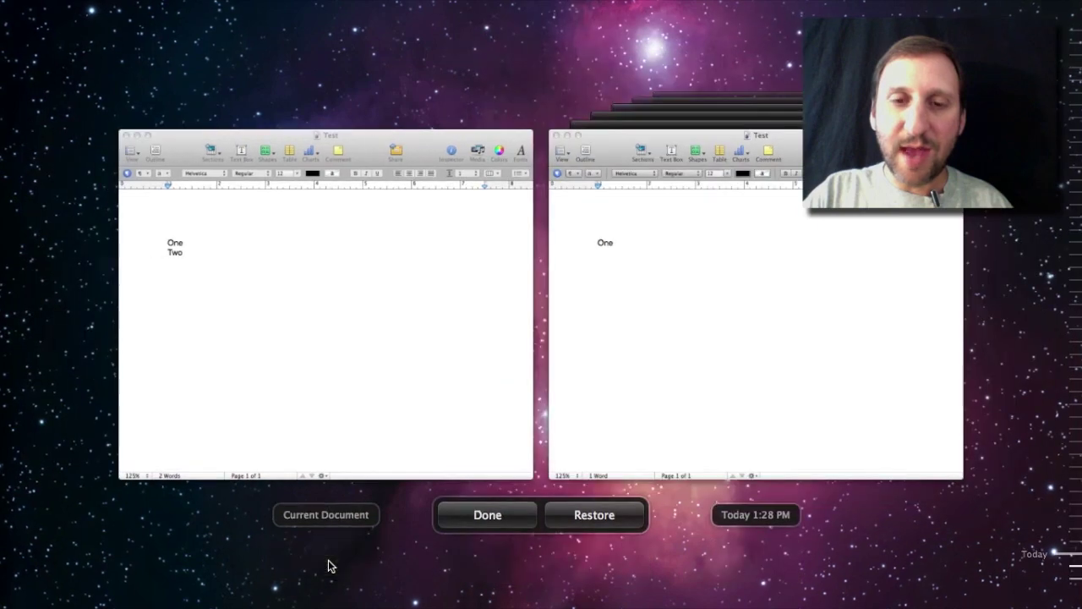
click(484, 514)
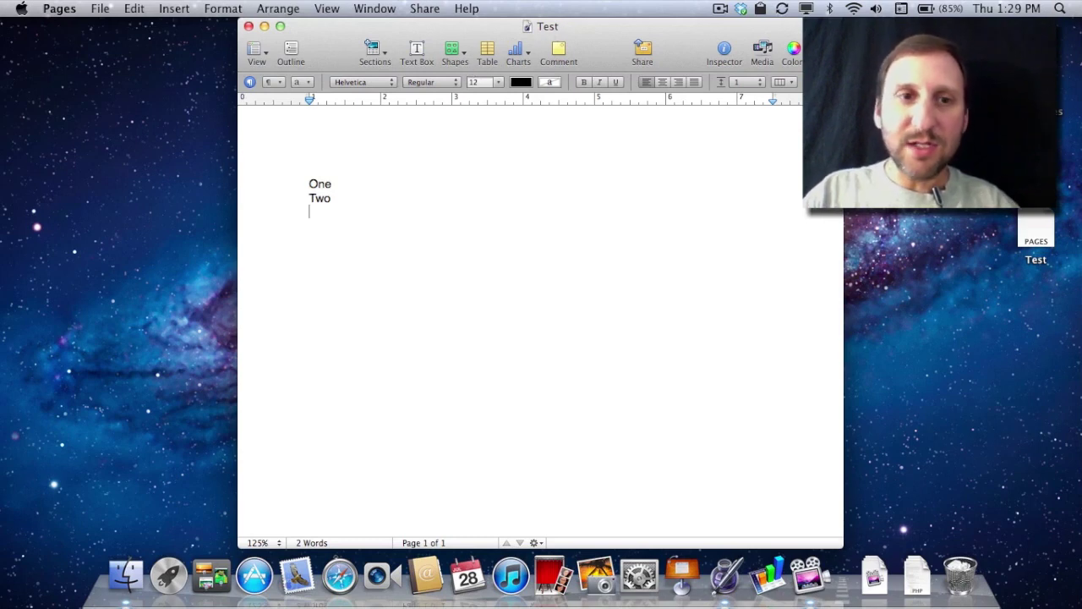
Add 'Three' on a third line and save Test with Command-S.
key(Return)
text(Three)
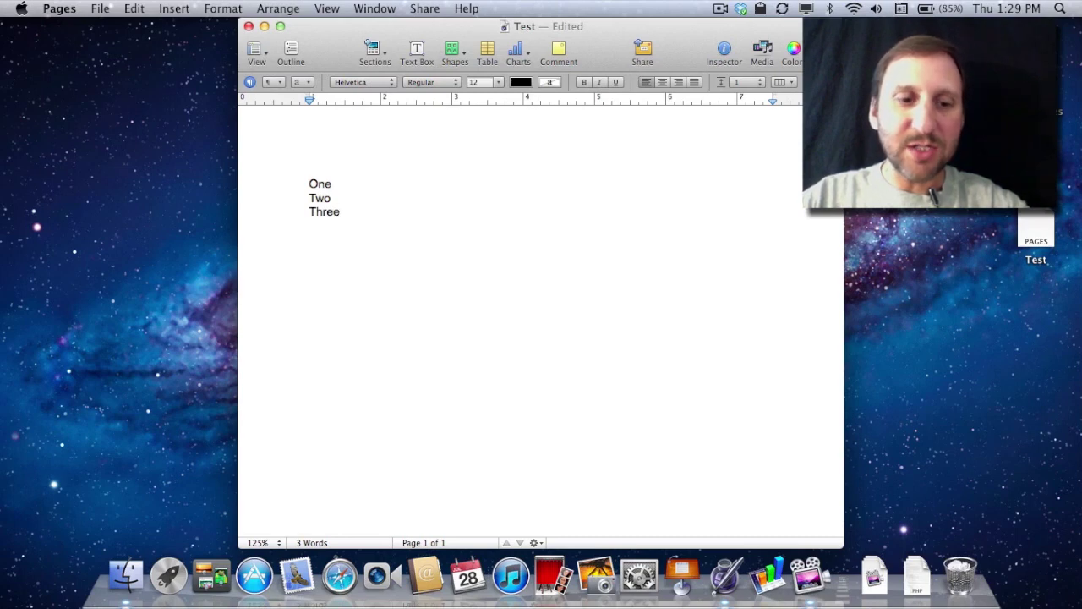
key(super+s)
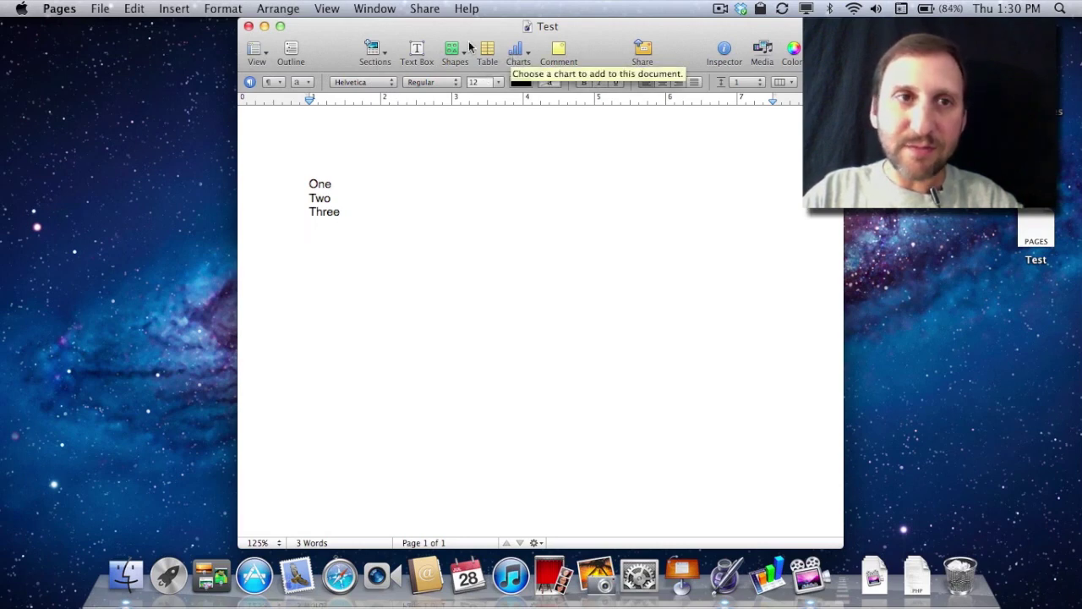
click(107, 8)
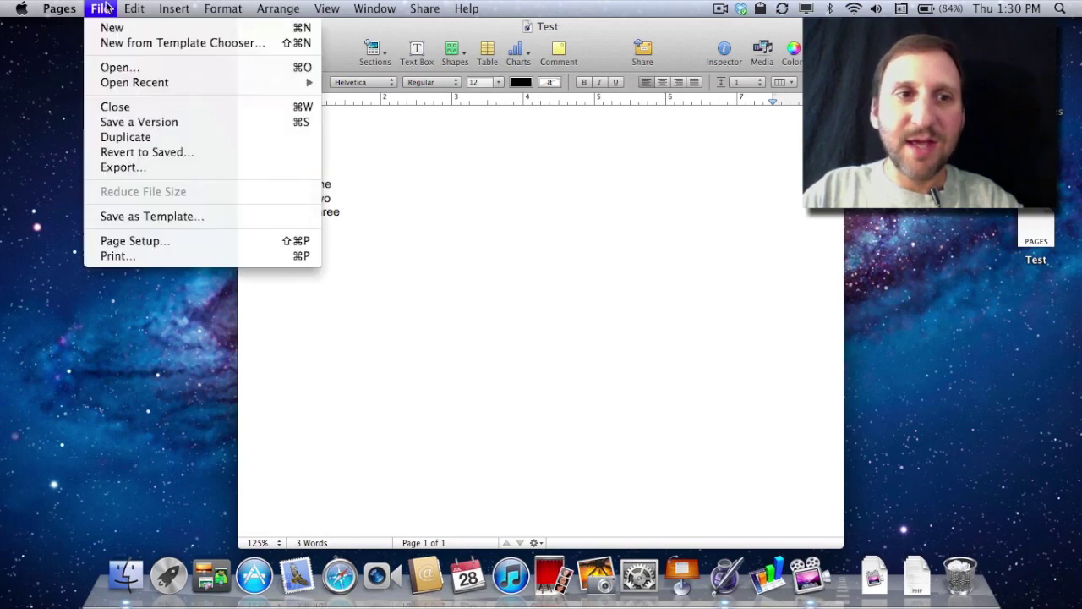
click(127, 138)
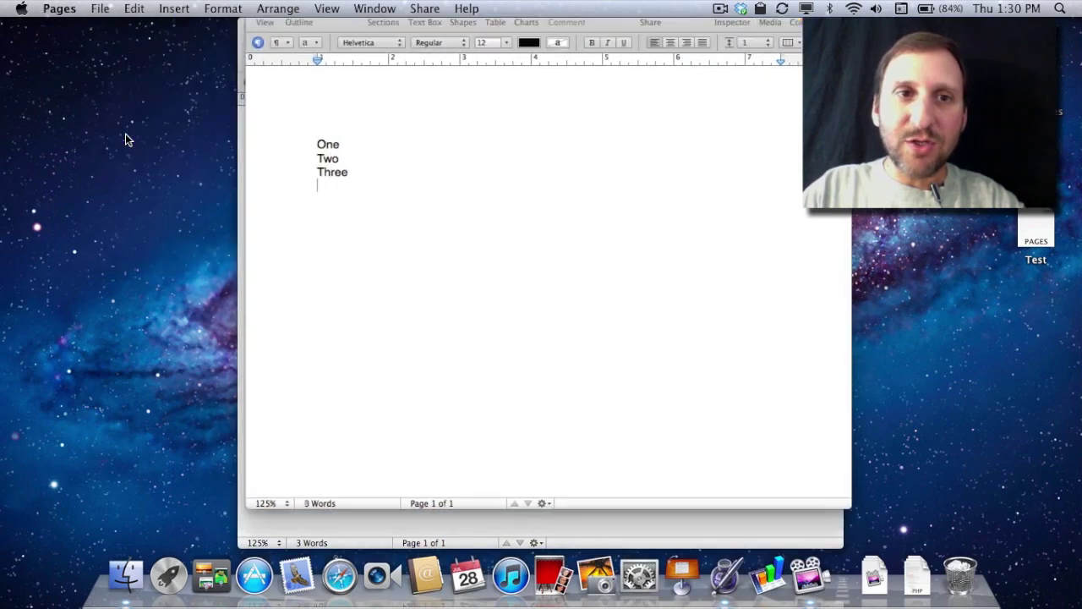
drag(333, 35, 520, 83)
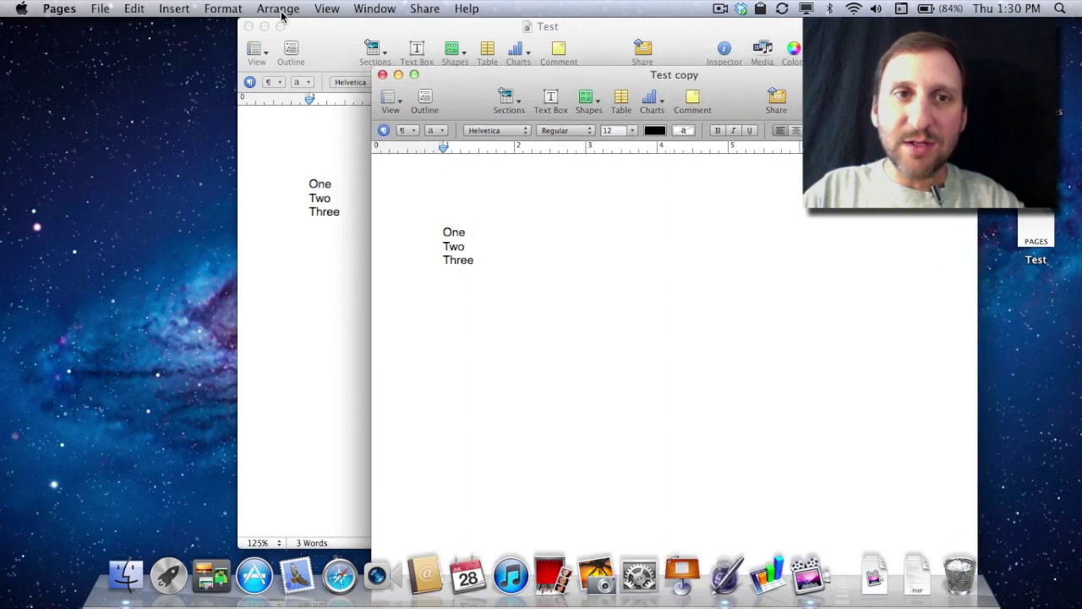
click(101, 8)
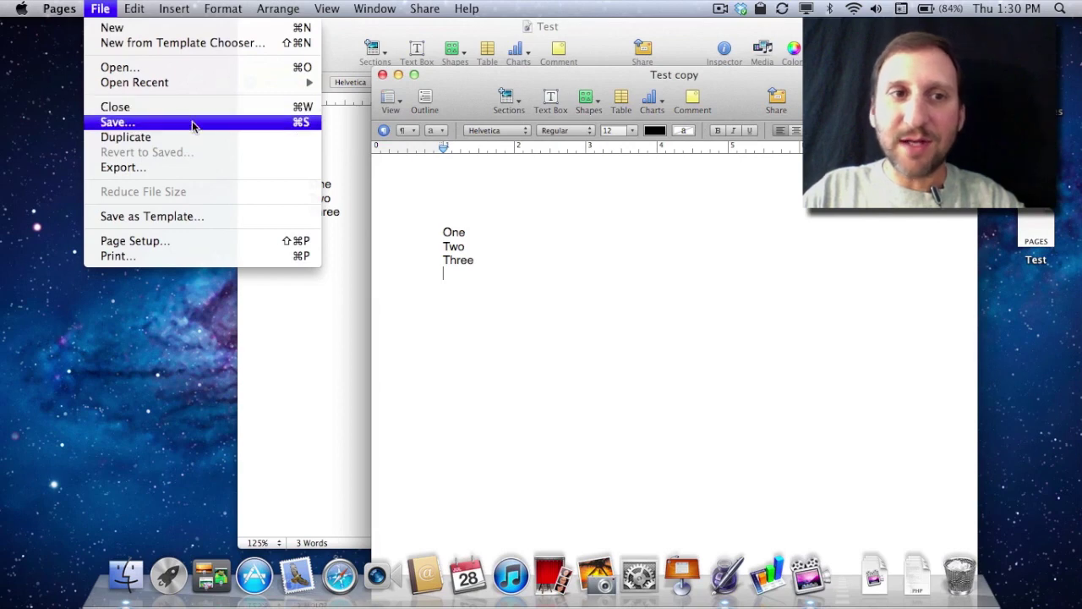
click(271, 123)
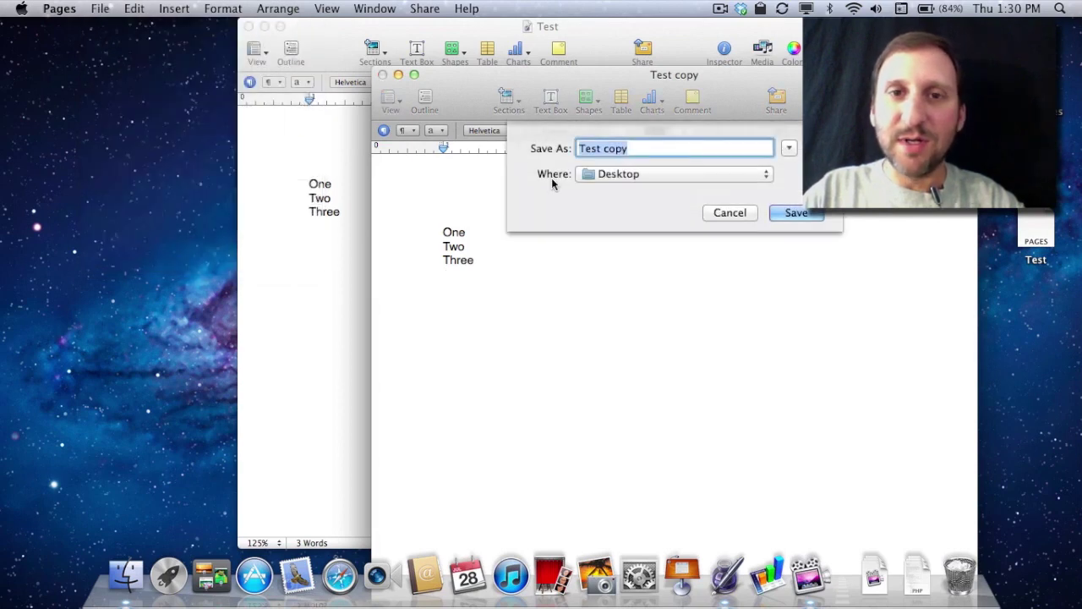
click(728, 212)
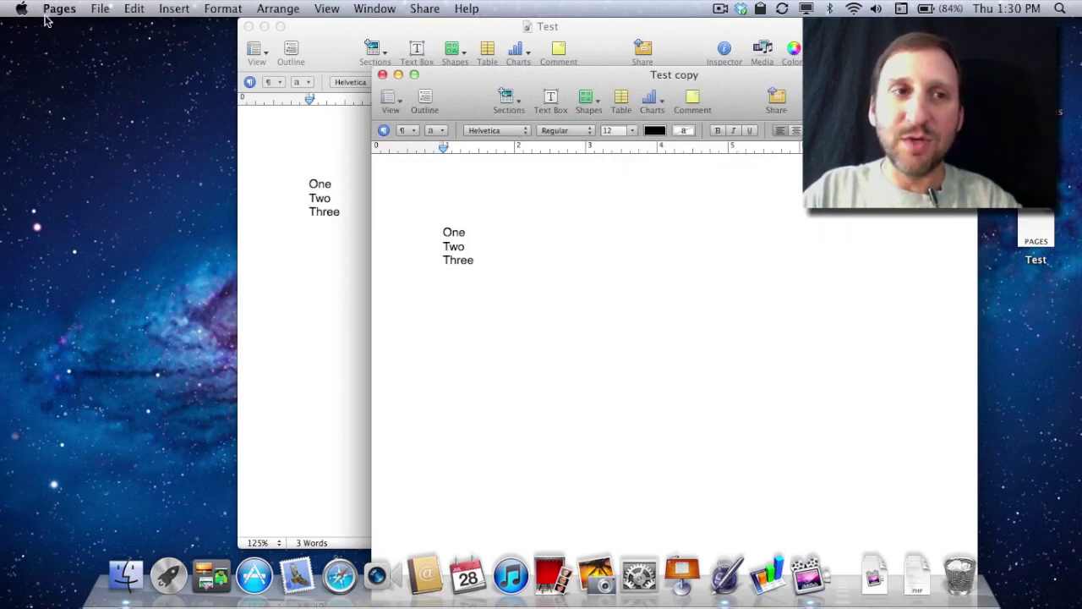
click(99, 9)
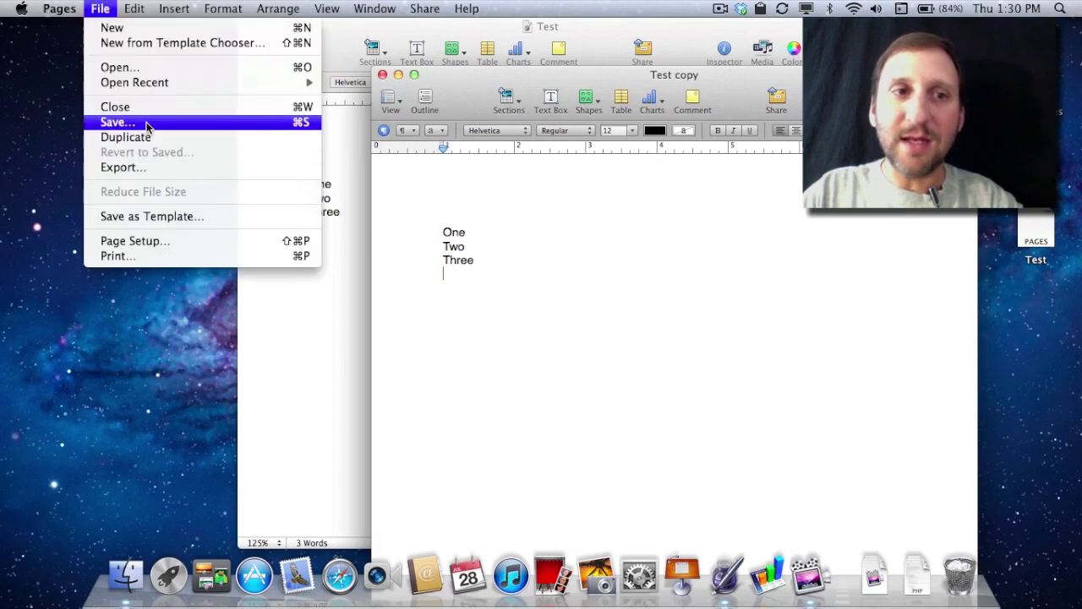
click(495, 201)
key(super+w)
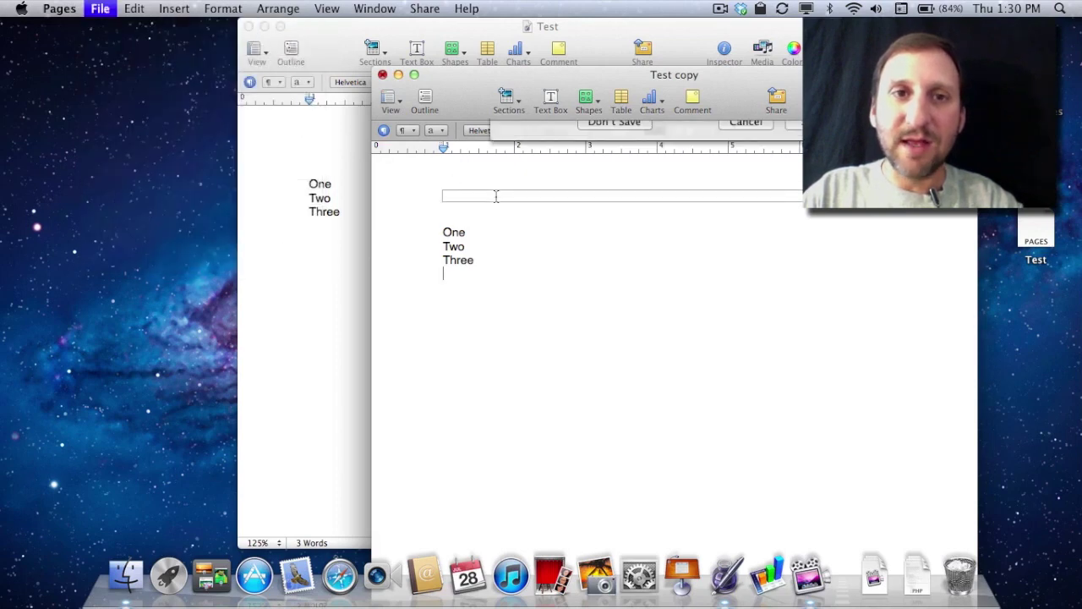
click(604, 272)
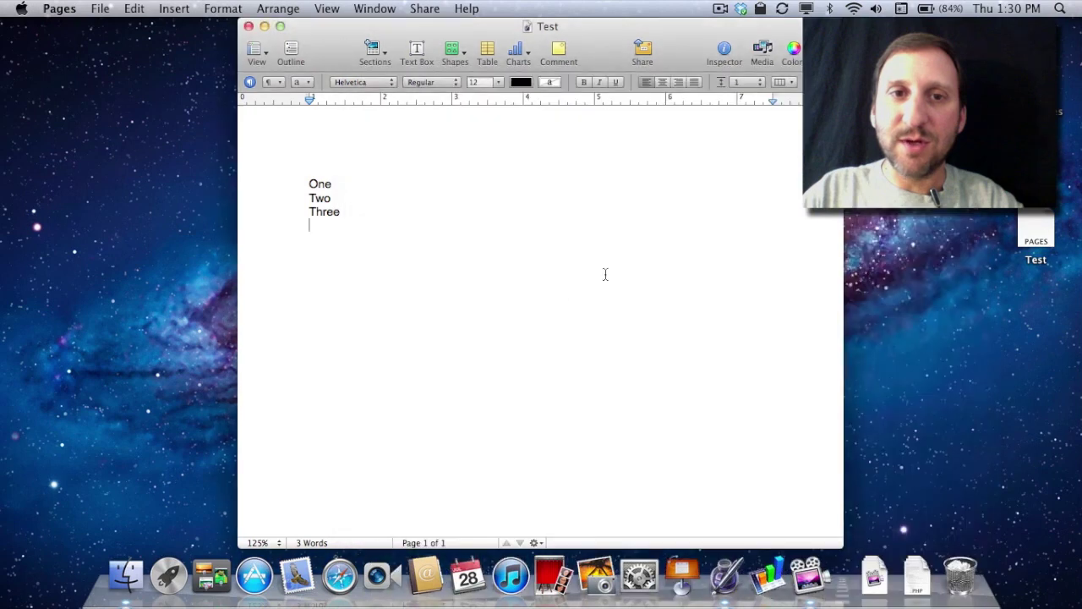
click(103, 8)
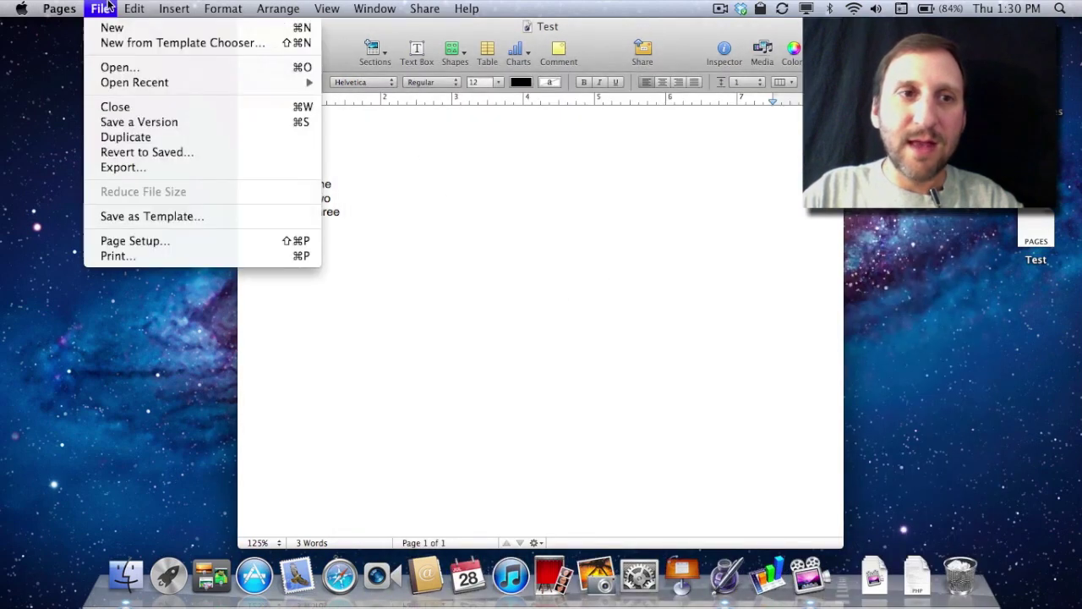
click(148, 152)
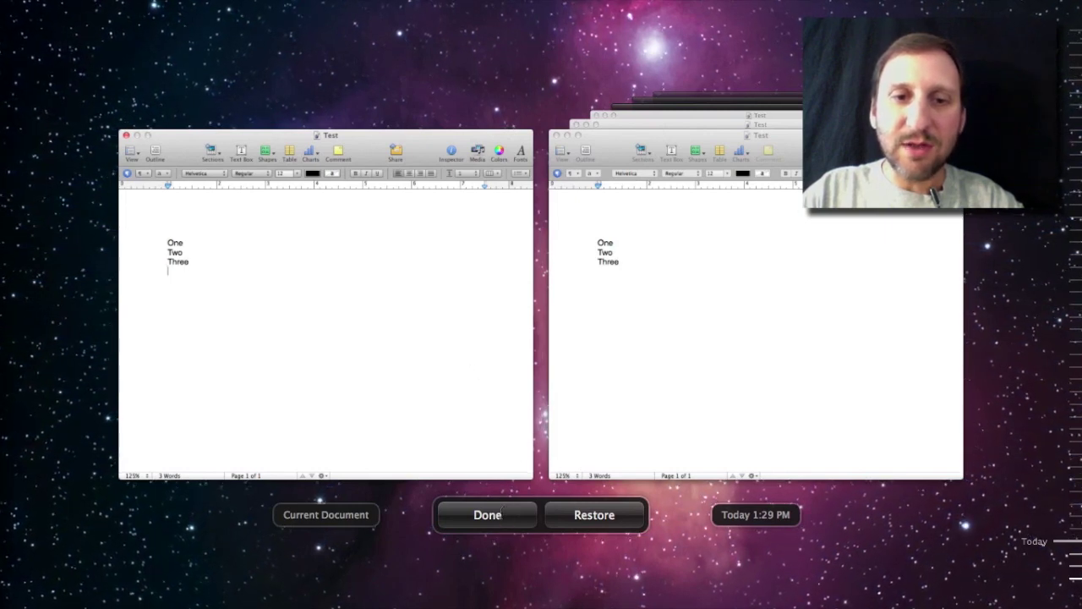
click(477, 517)
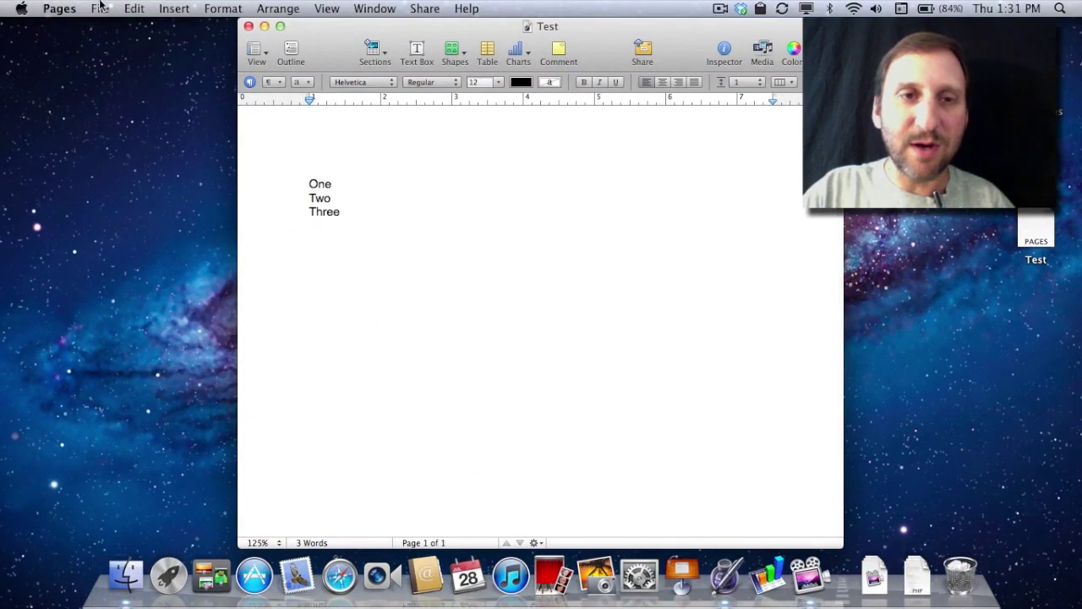
click(100, 8)
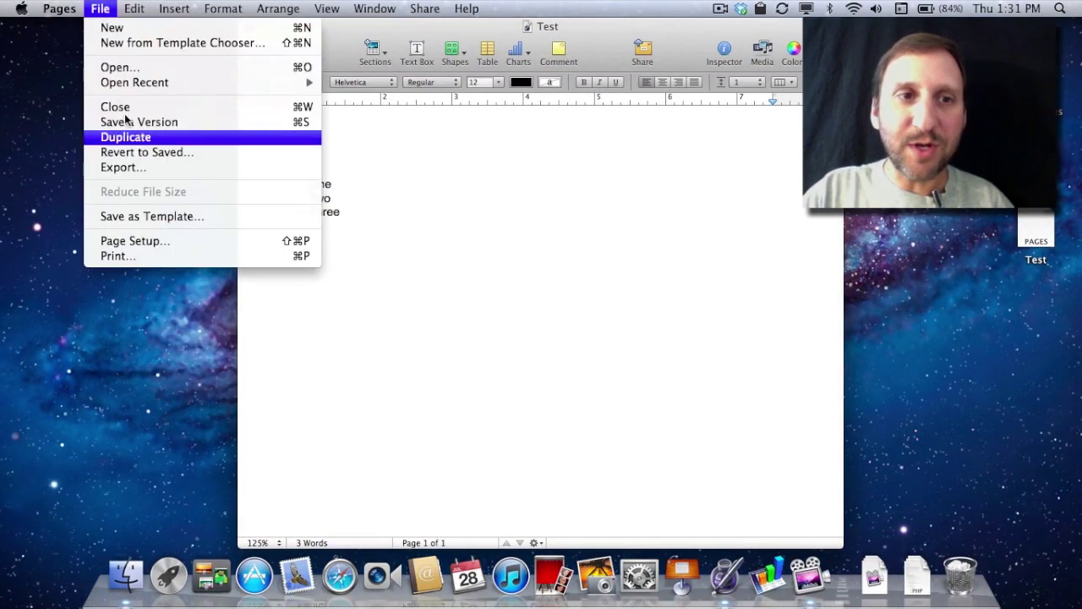
Type 'Four' on the fourth line under Three.
click(97, 6)
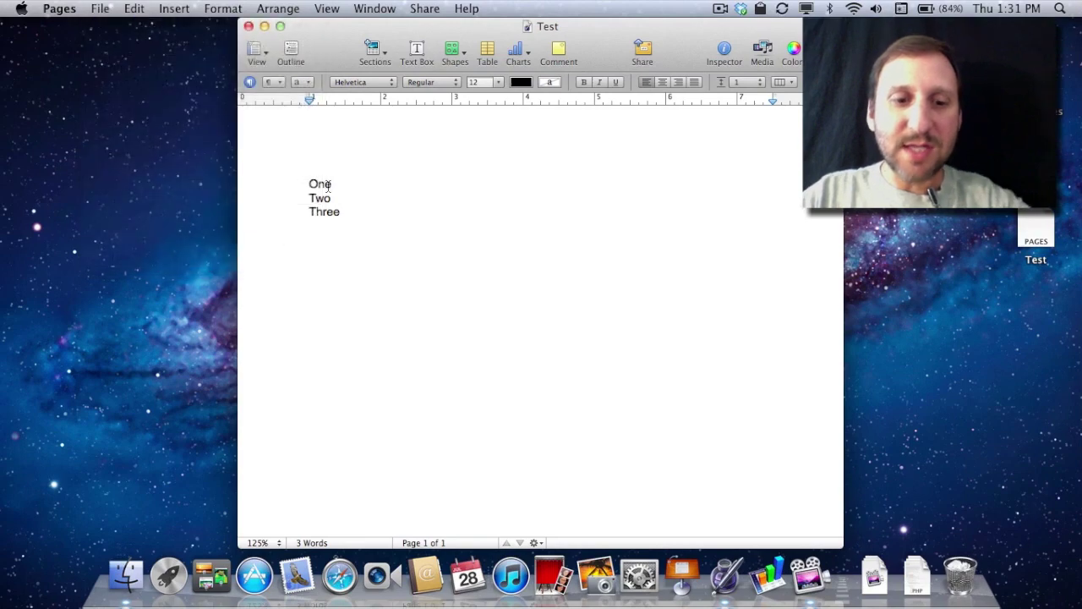
text(Four)
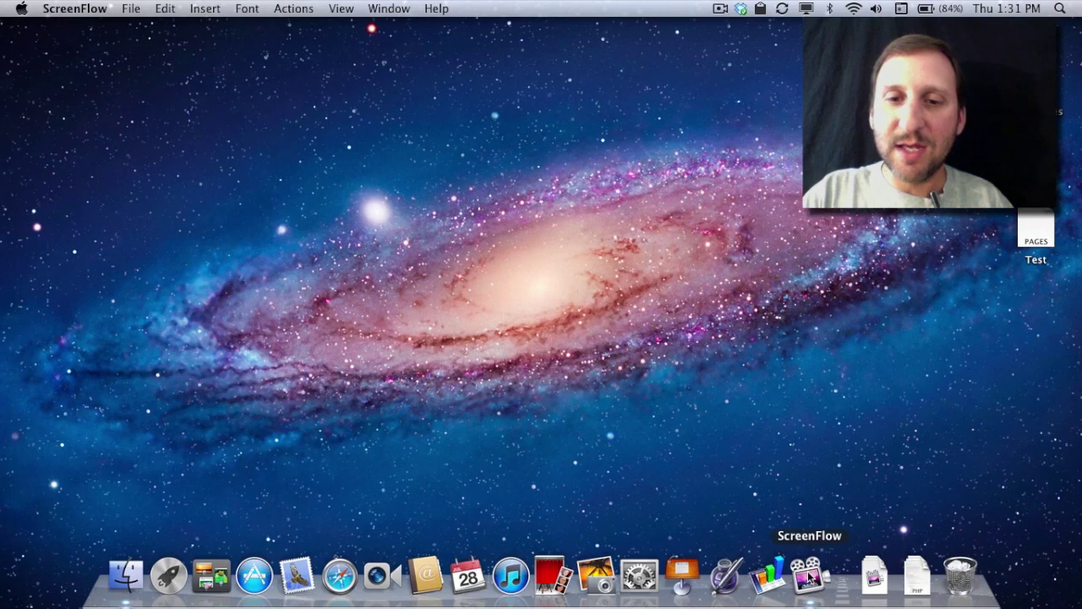
click(725, 578)
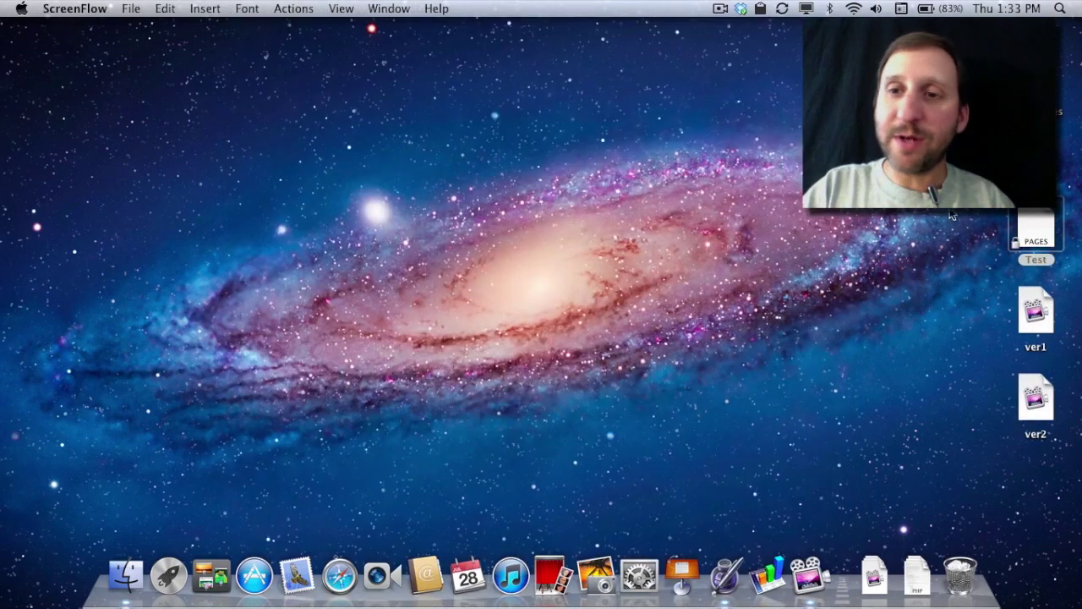
Switch to Finder and open the Test file from the desktop.
key(super+Tab)
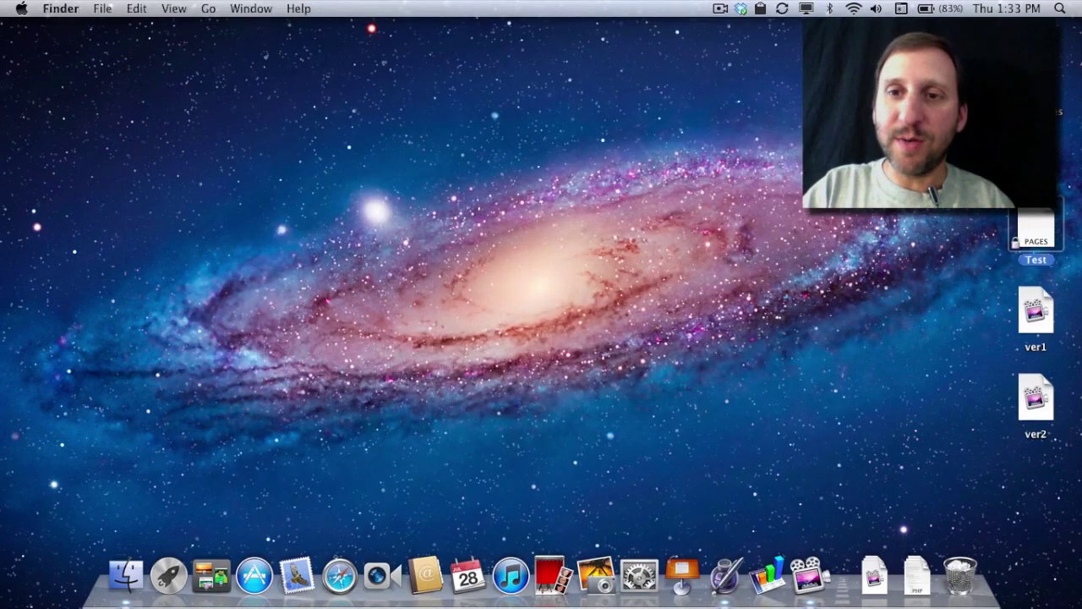
double_click(1038, 219)
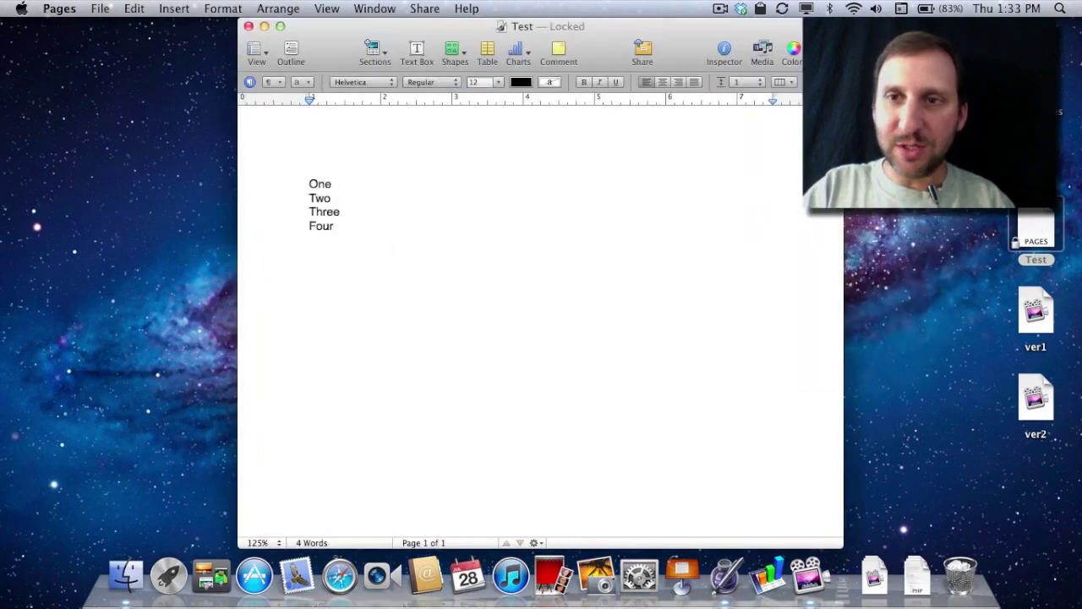
Choose Unlock from the title-bar menu next to Locked on Test.
click(575, 28)
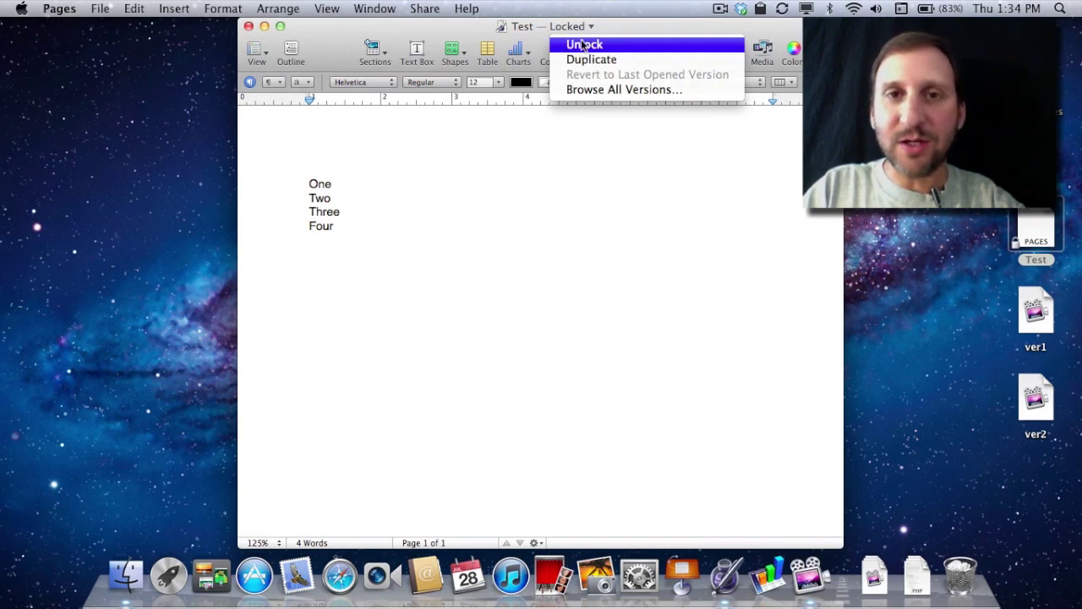
click(562, 31)
click(589, 30)
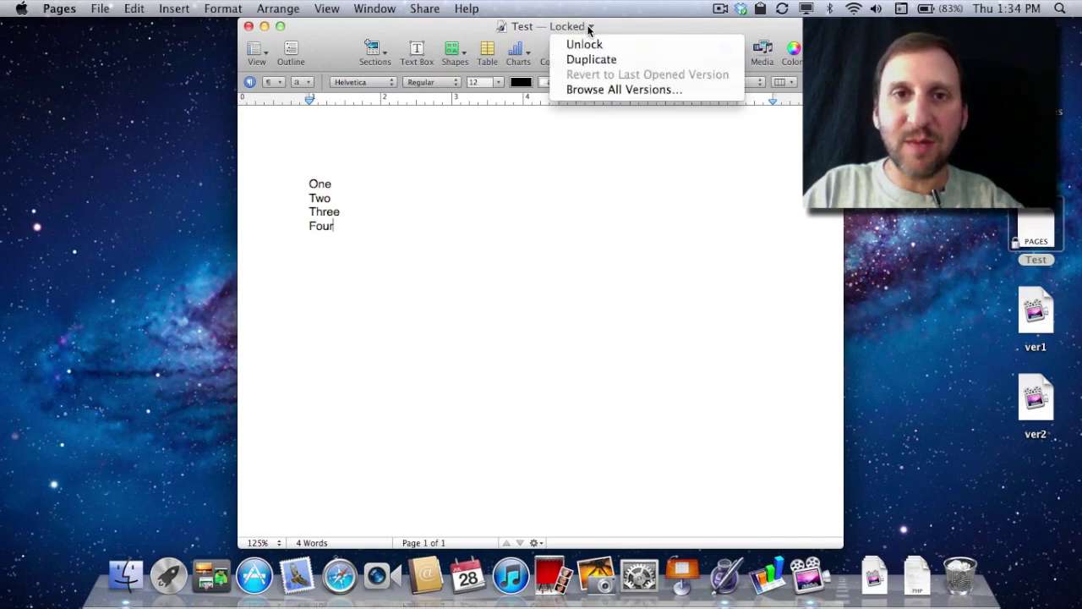
click(589, 42)
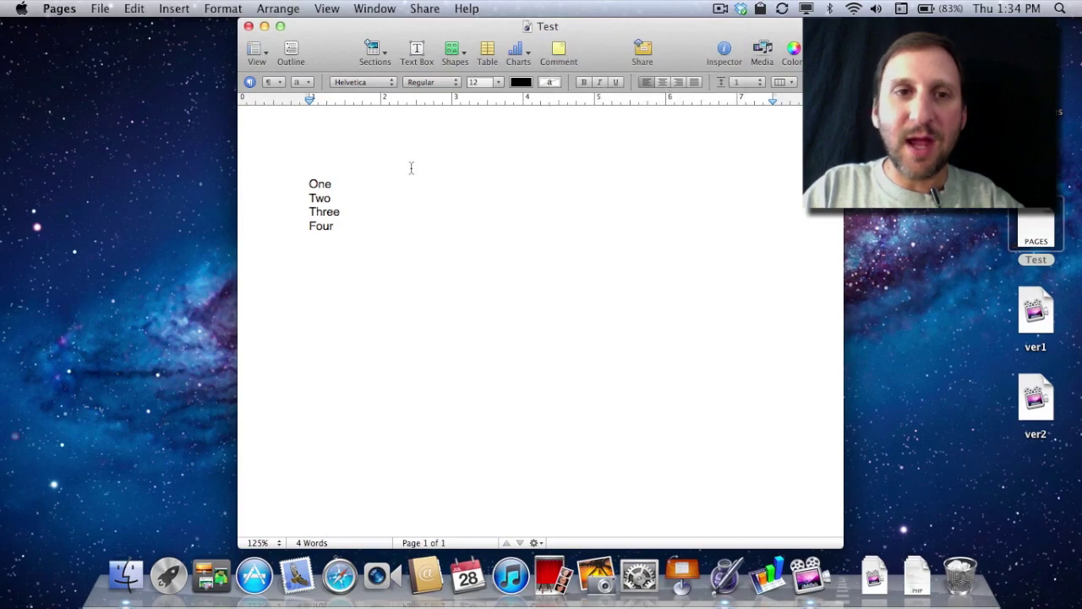